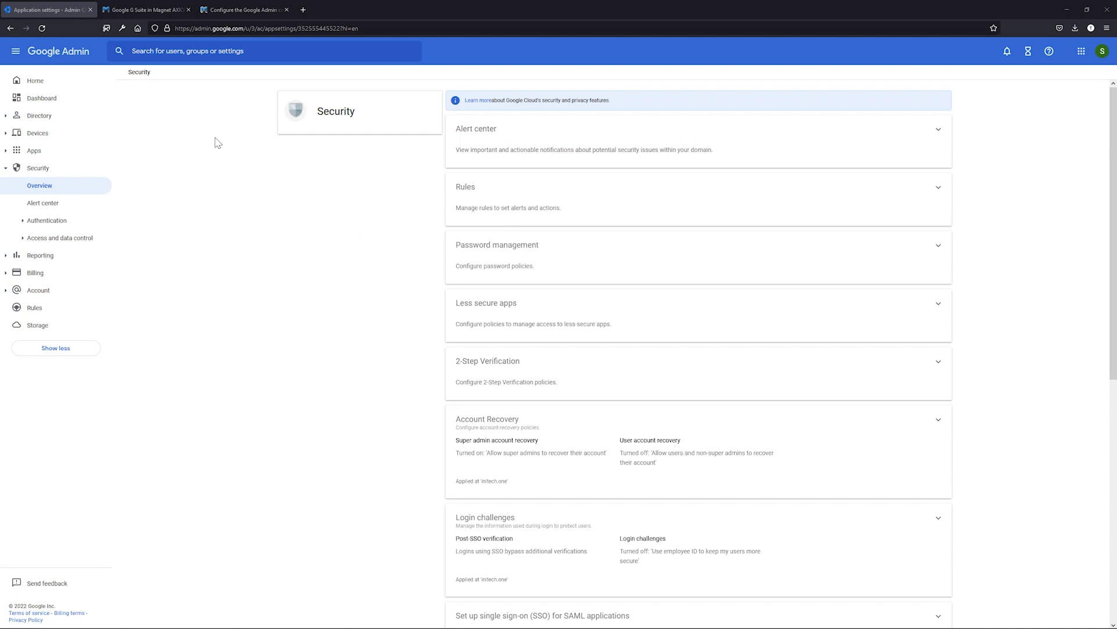
Step: Switch to the Magnet Forensics blog post 'Google G Suite in Magnet AXIOM Cyber'
left_click(147, 12)
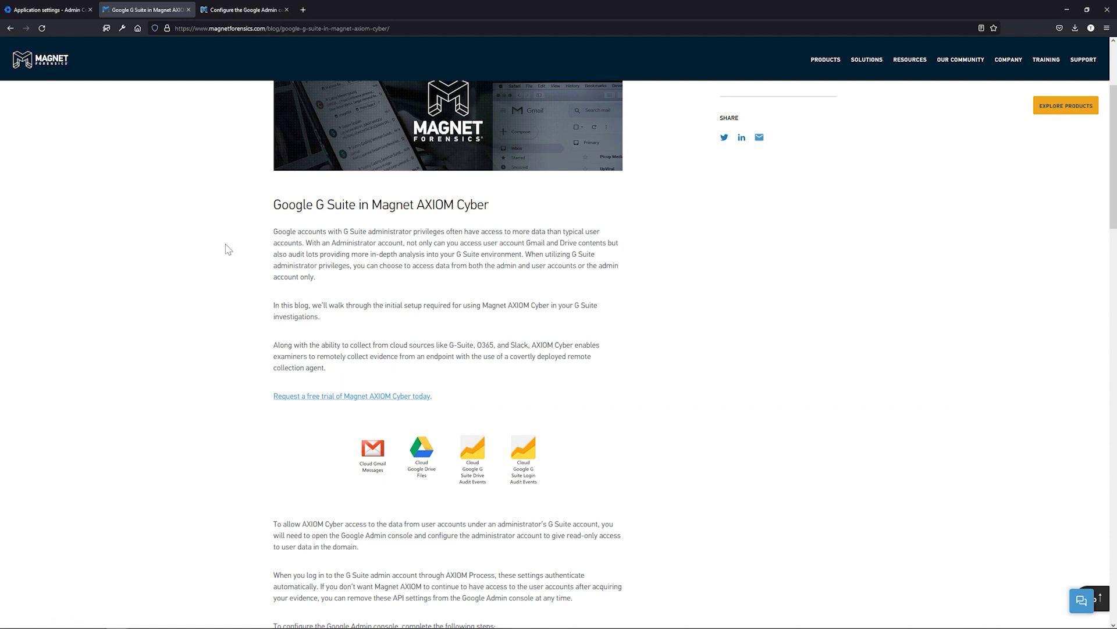
Step: Read the admin-console setup article, then return to Google Admin and expand Access and data control
left_click(236, 15)
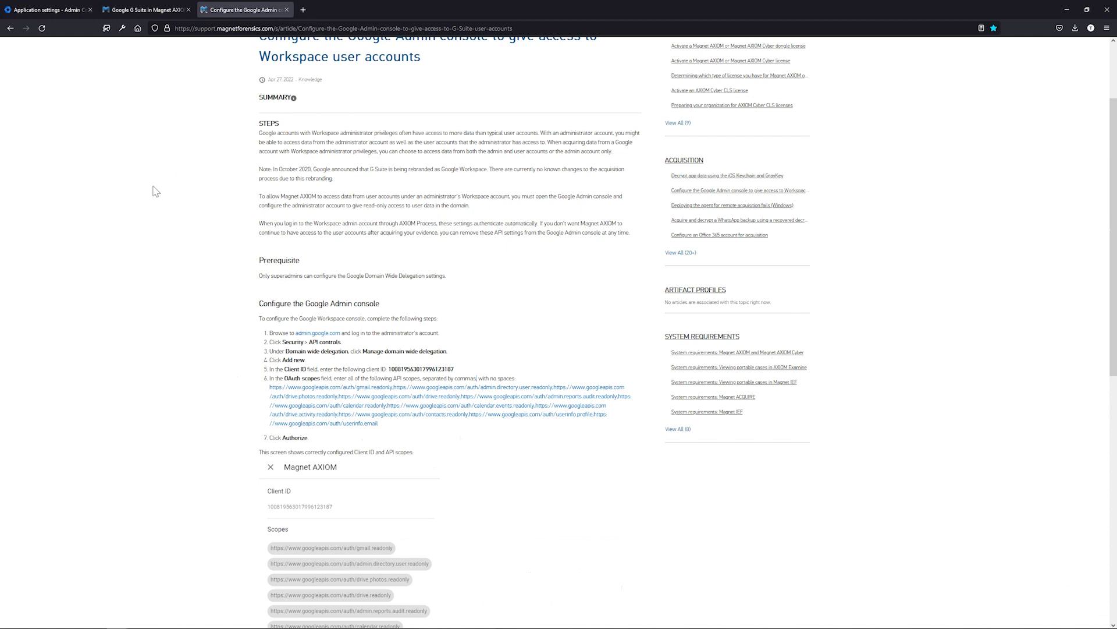
key("ctrl+Tab")
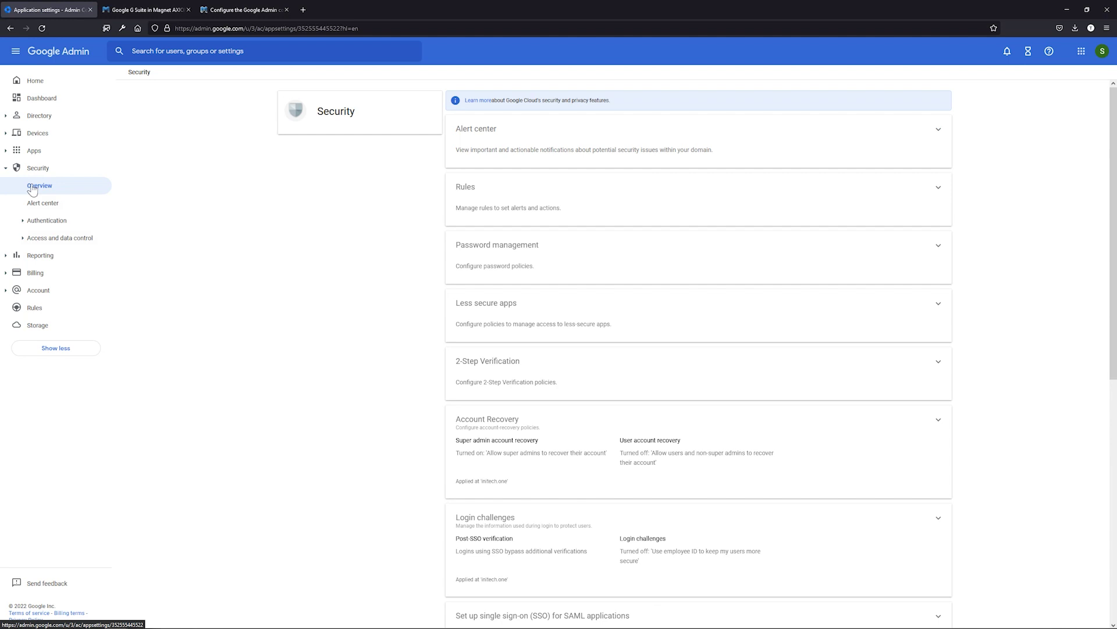
left_click(36, 239)
Step: Show the Magnet AXIOM client's eleven read-only scopes under API controls' domain-wide delegation
left_click(47, 256)
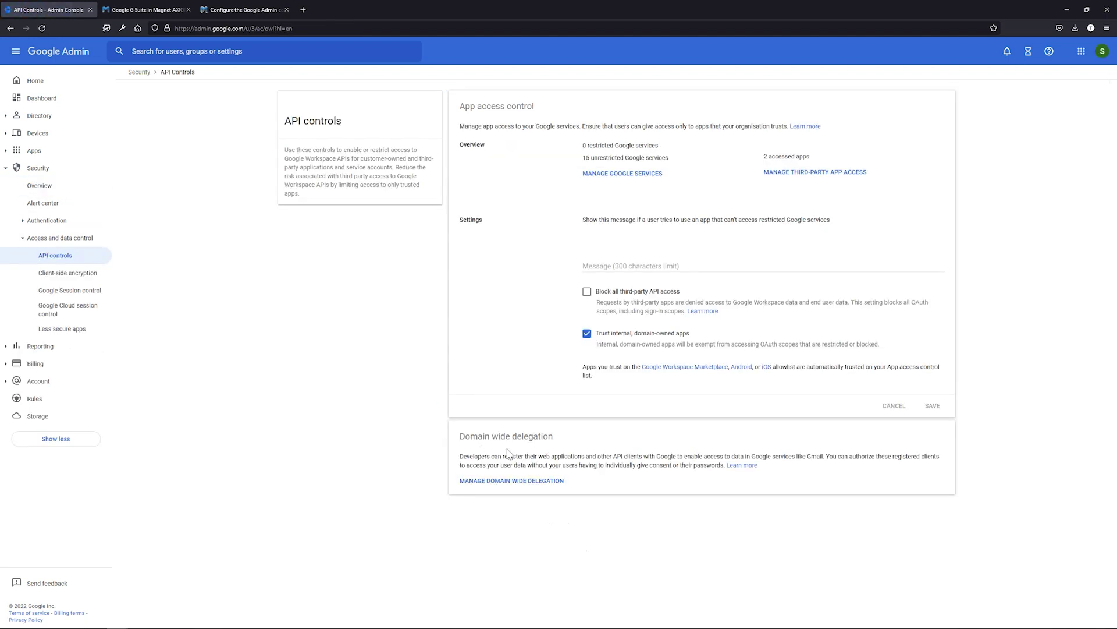
left_click(483, 476)
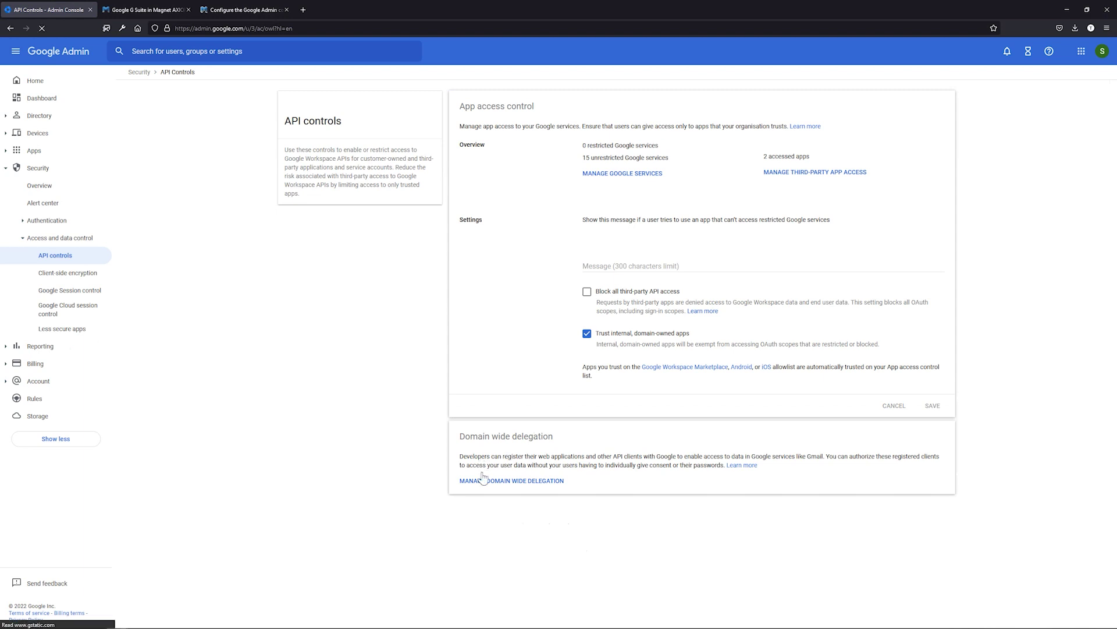
left_click(529, 482)
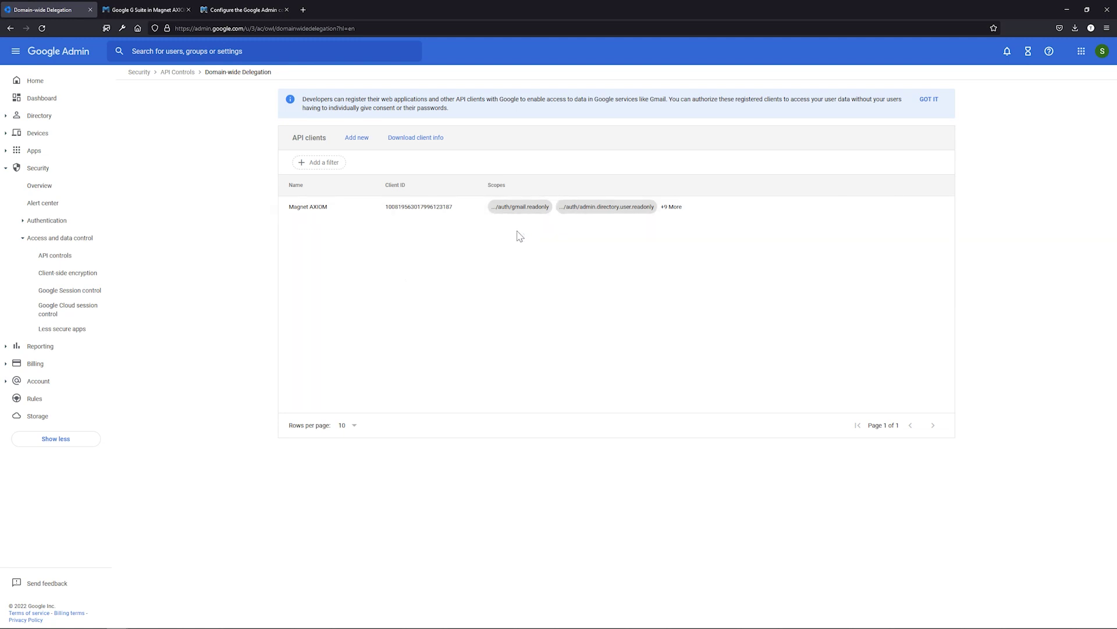
left_click(855, 207)
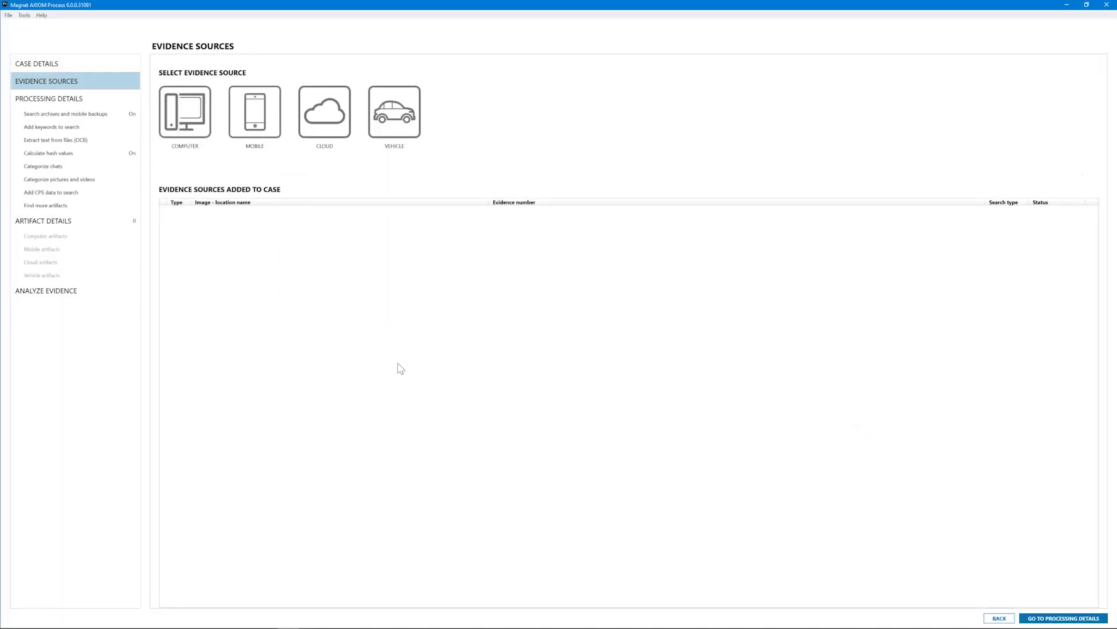
Step: Start a Google cloud acquisition with search authorization confirmed, using user name and password sign-in
left_click(323, 134)
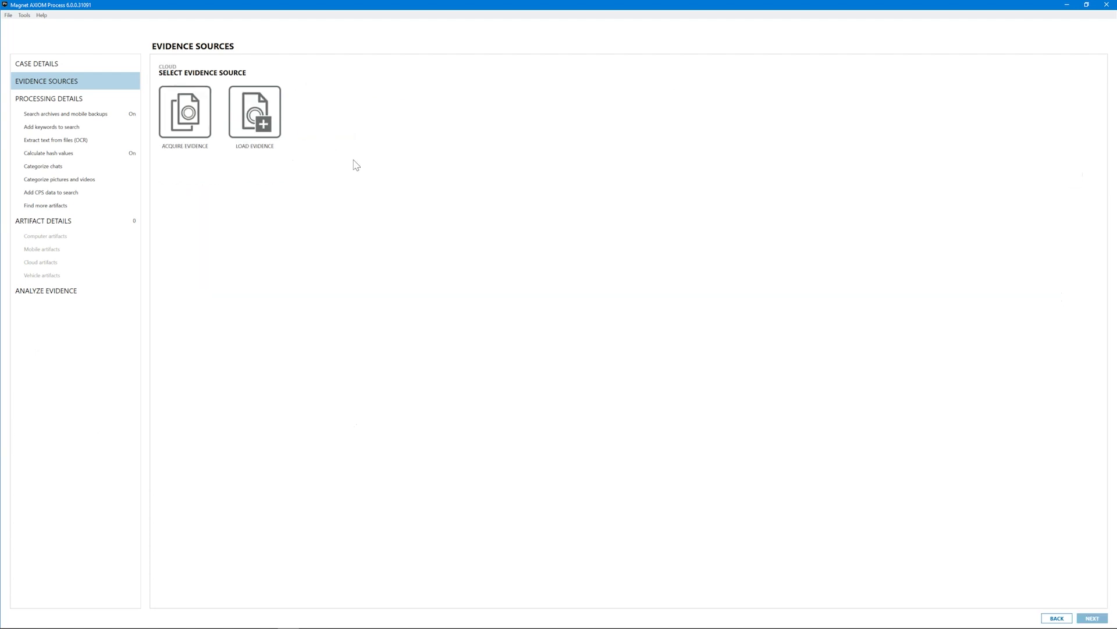
left_click(190, 124)
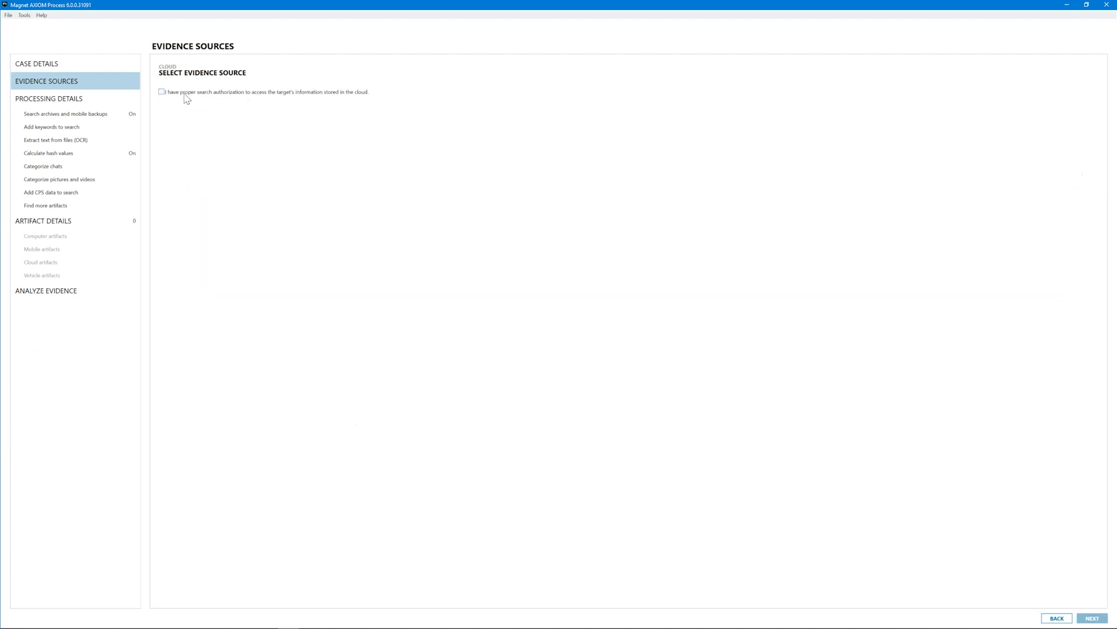
left_click(185, 93)
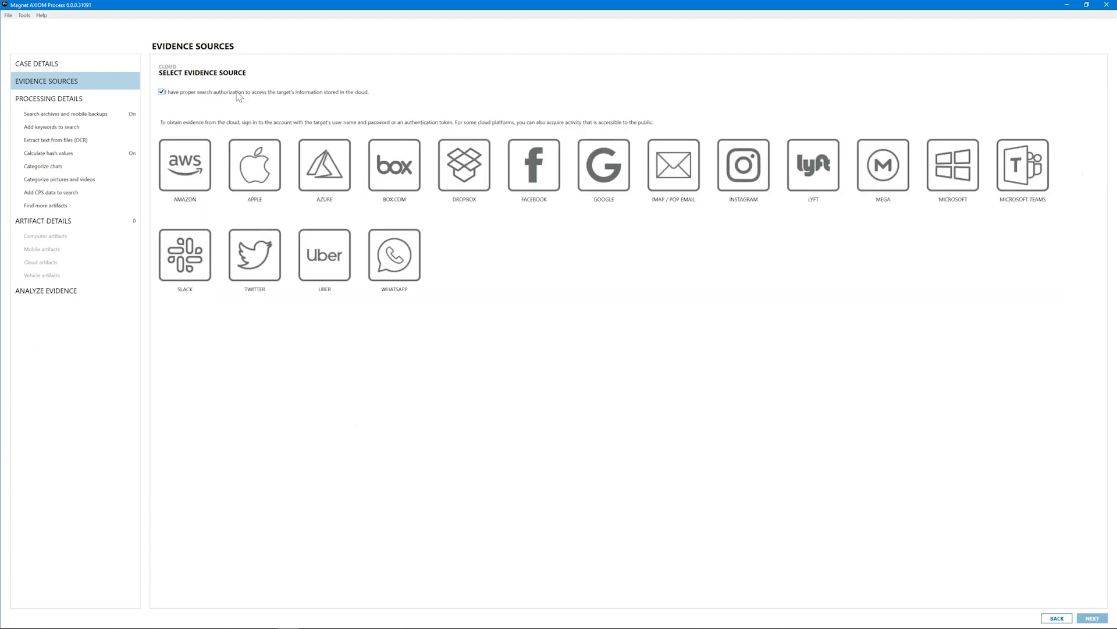
left_click(606, 162)
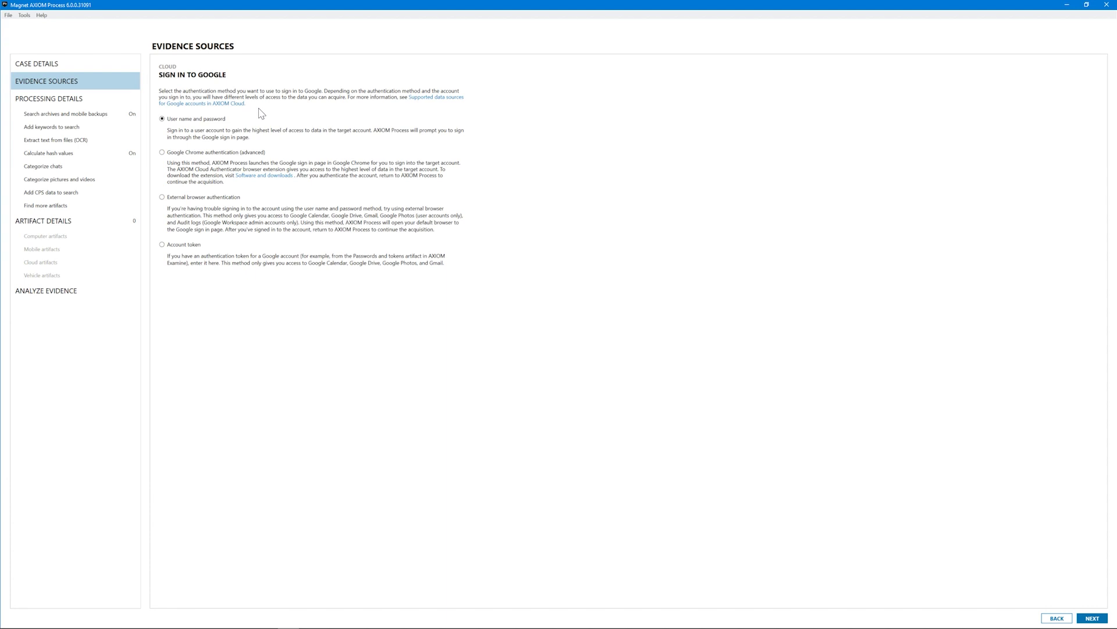
left_click(1092, 618)
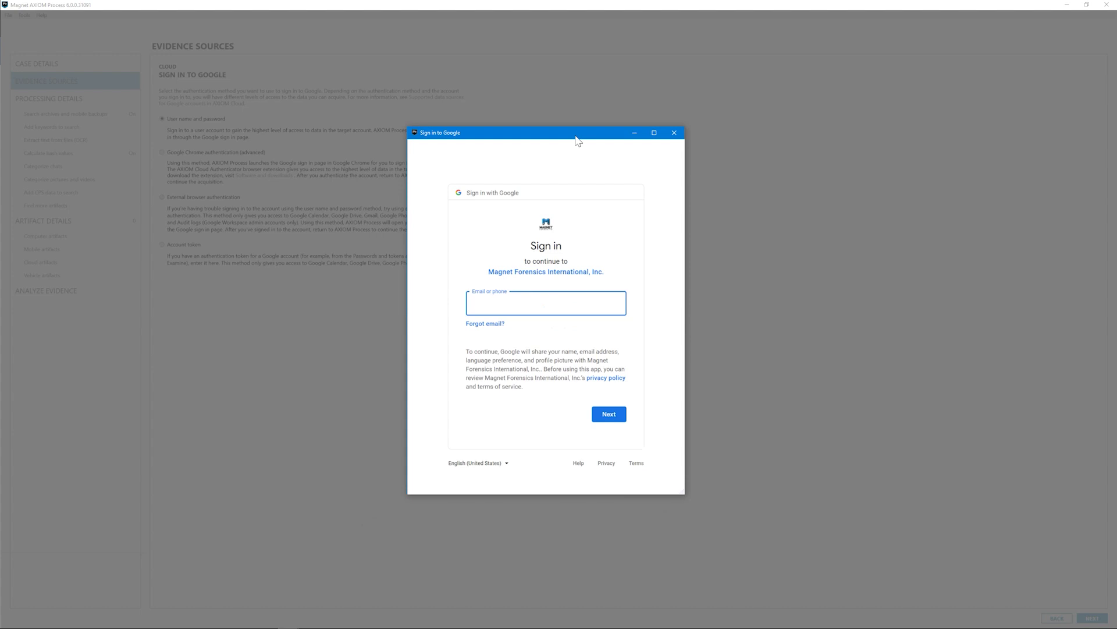
Step: Sign in with the administrator's e-mail and password, allow AXIOM access, keep admin and user data access
key("Return")
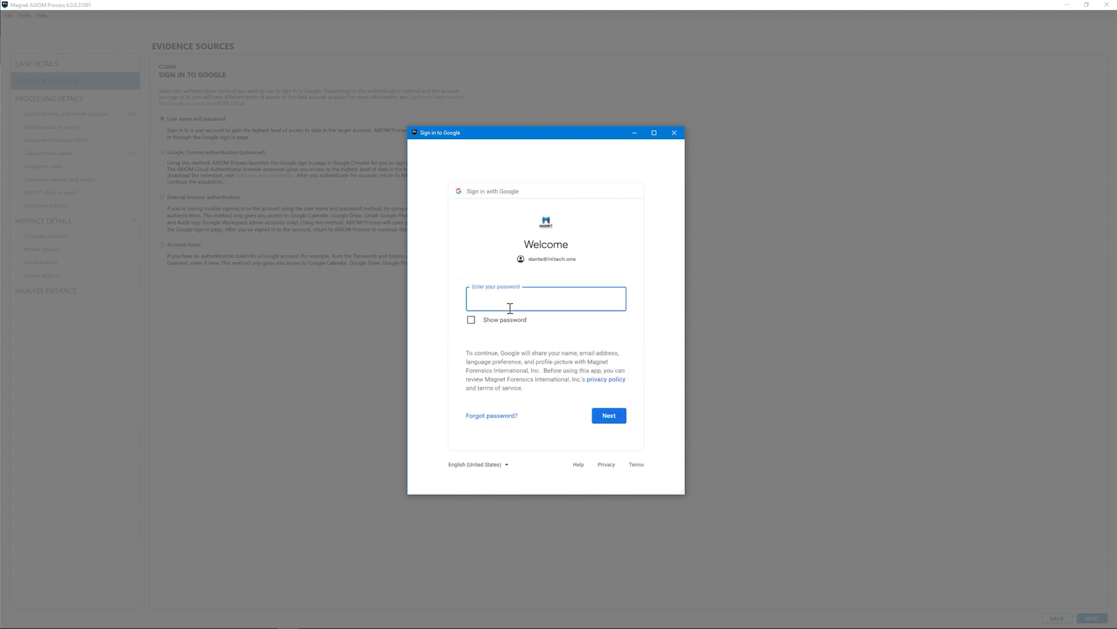
type("********")
key("Return")
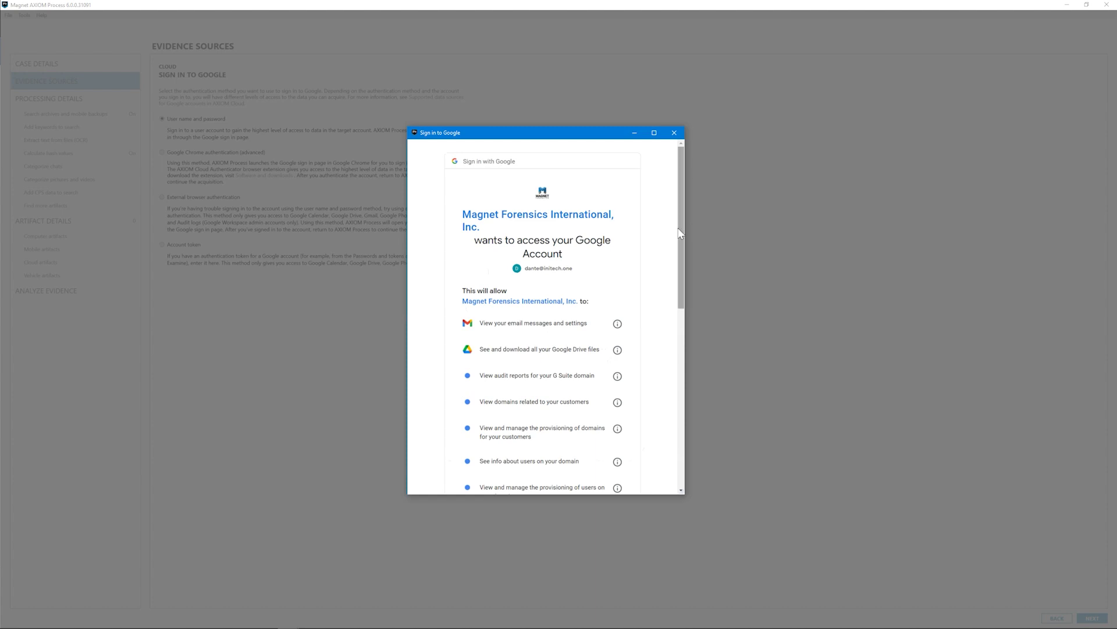
left_click_drag(680, 233, 613, 436)
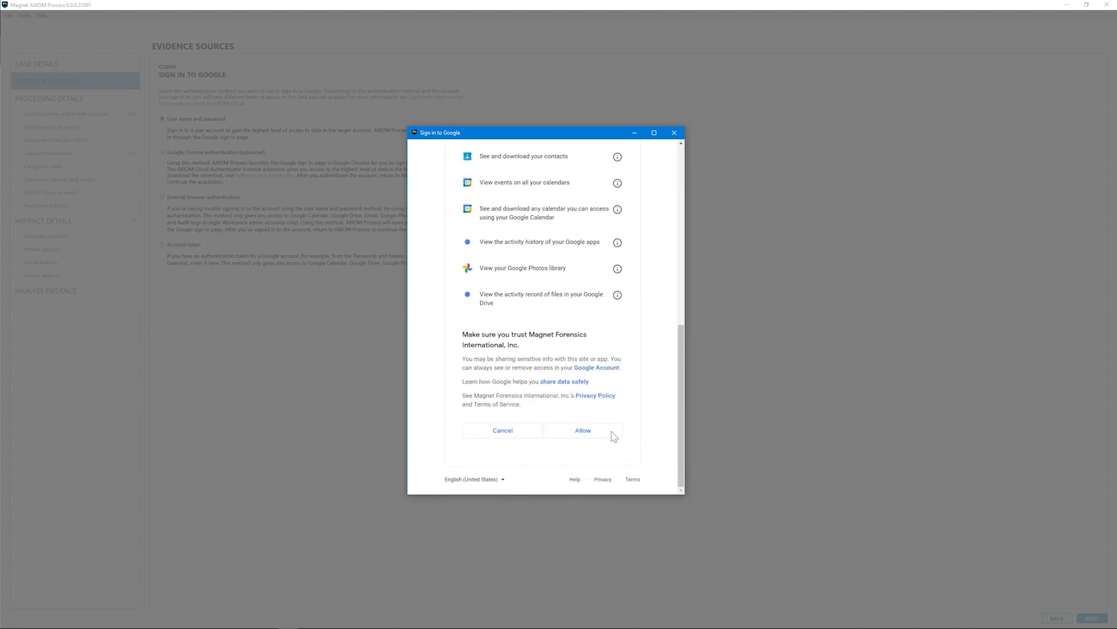
left_click(587, 431)
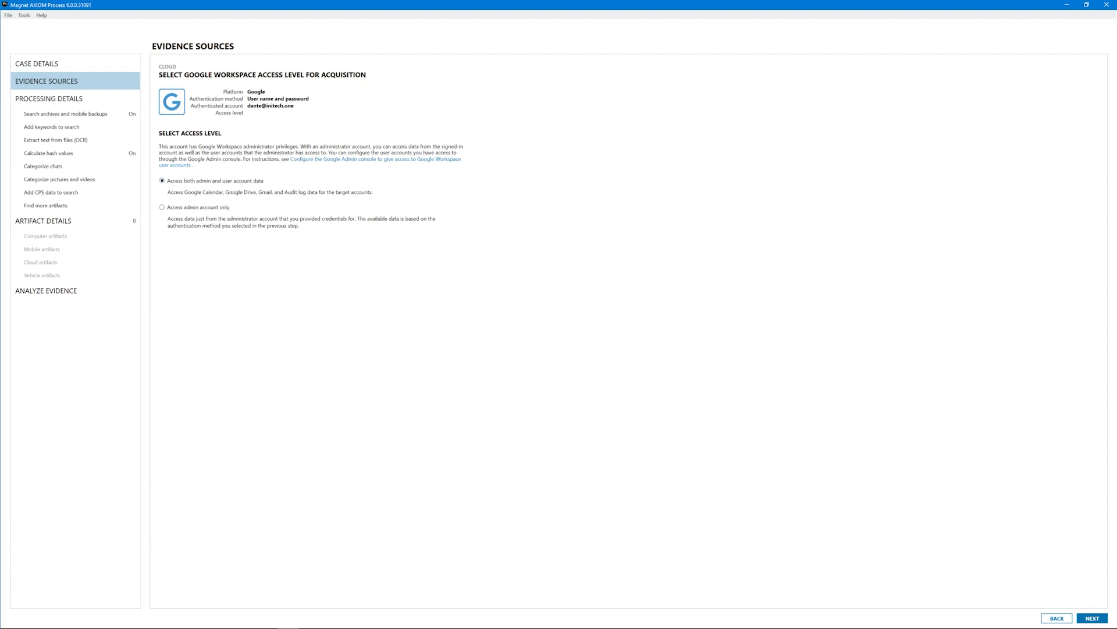
left_click(1093, 618)
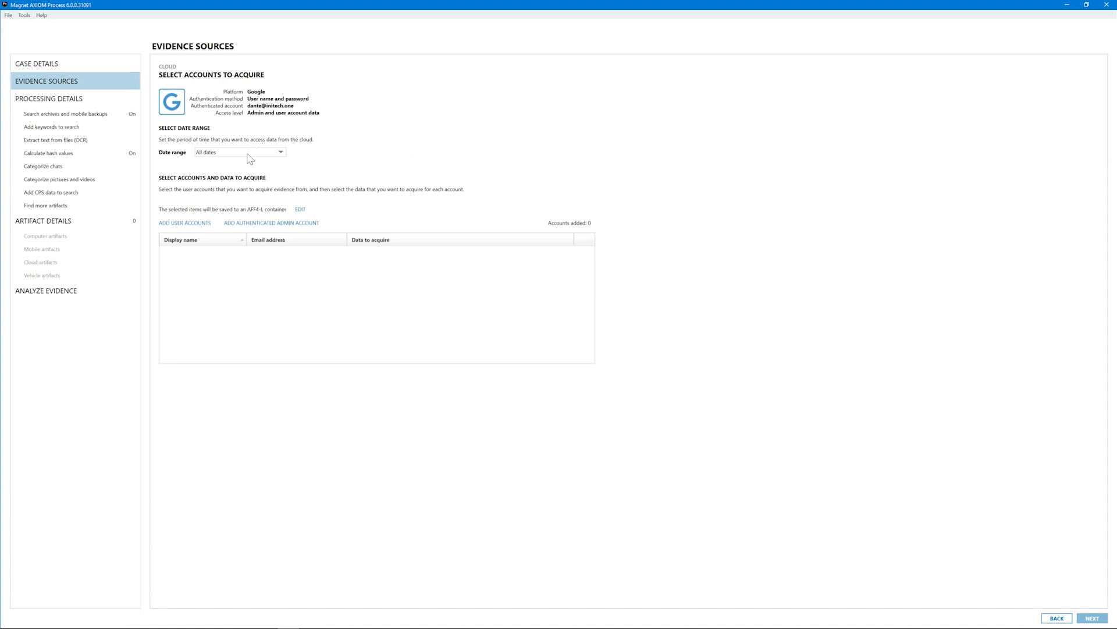
Step: Search for the Workspace user by name and add their account to the acquisition list
left_click(185, 223)
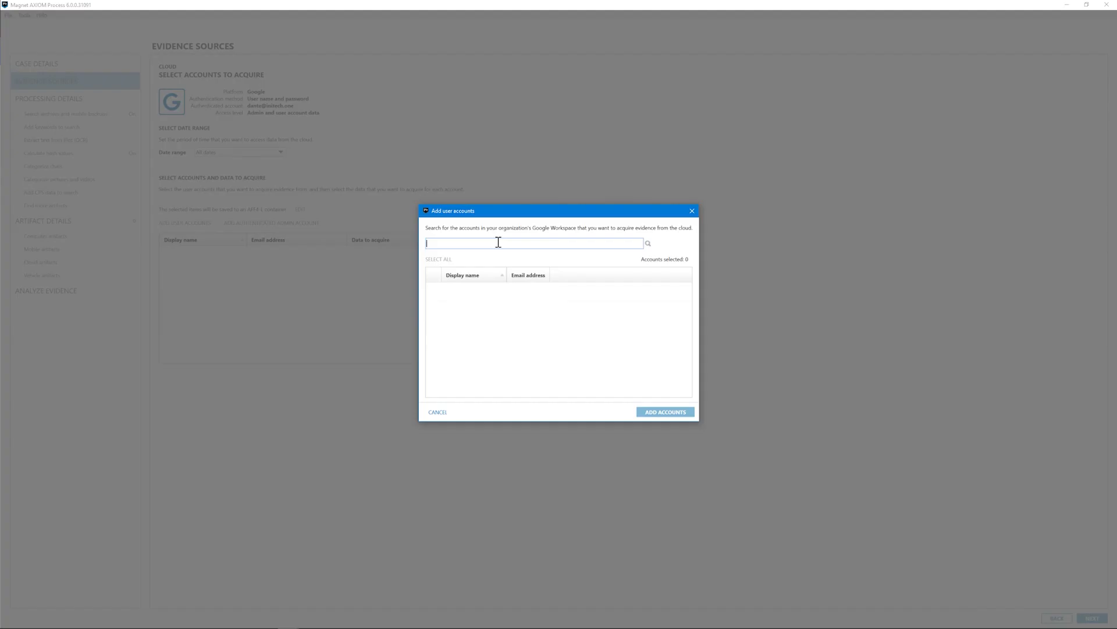
type("scott")
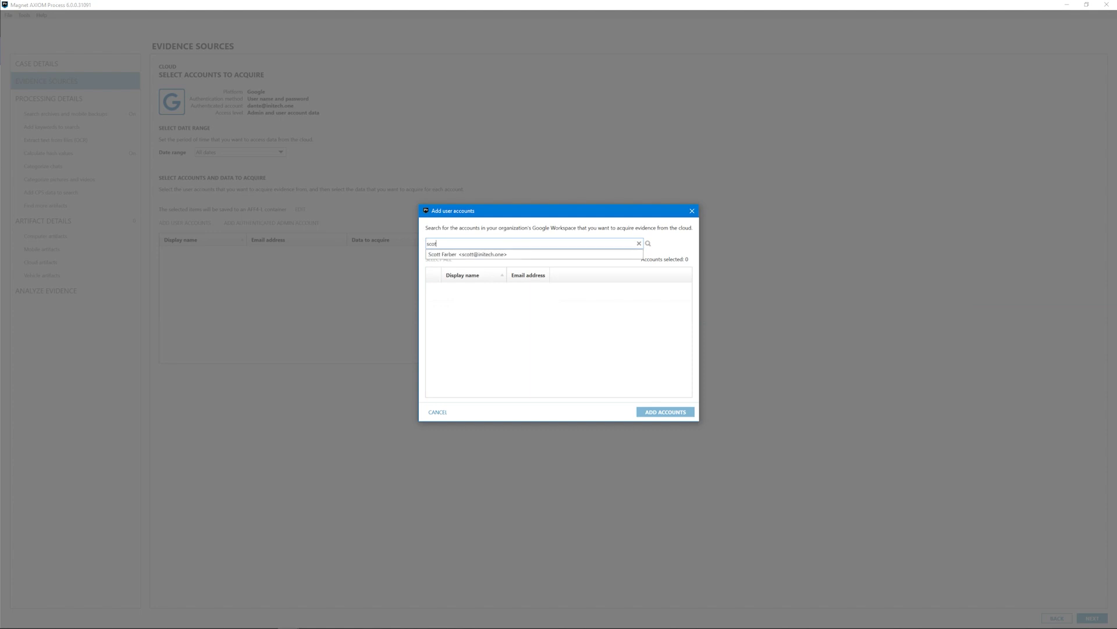
left_click(487, 255)
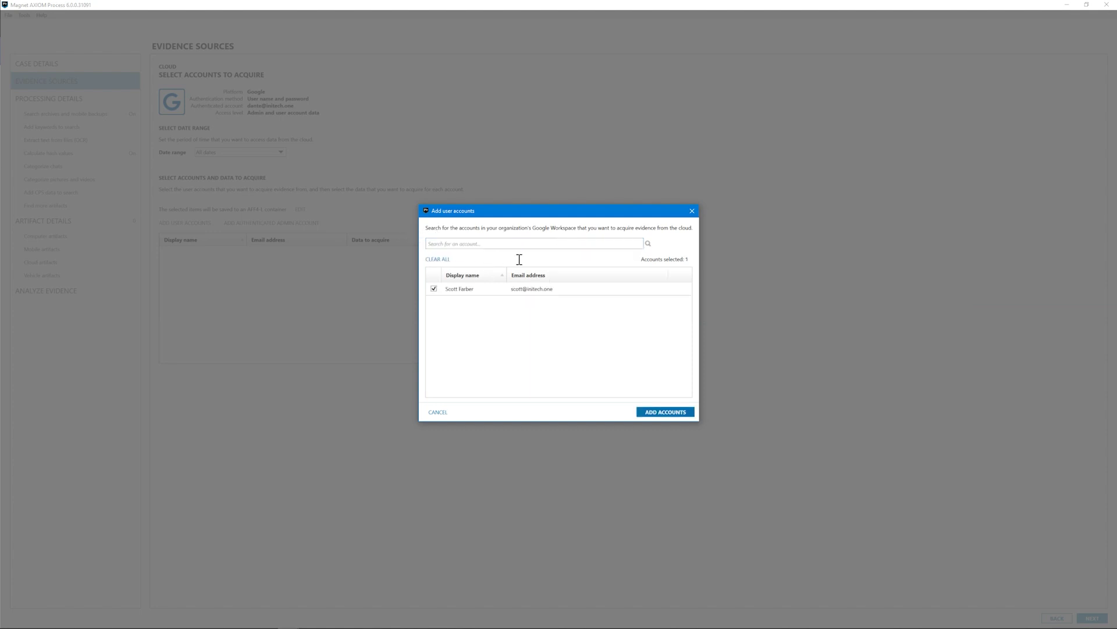
left_click(658, 412)
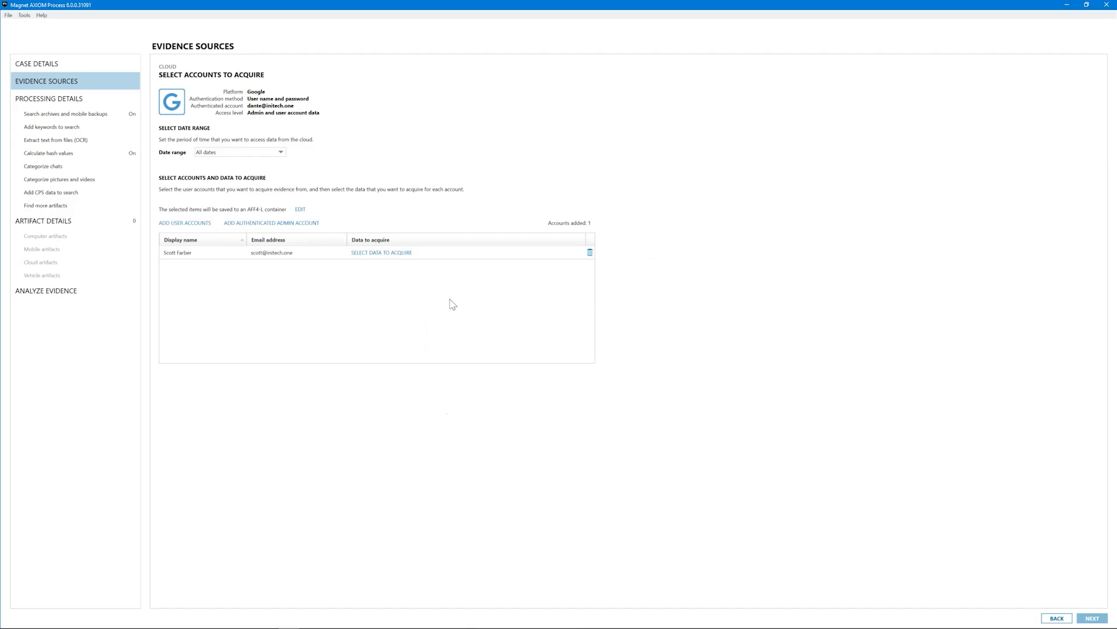
Step: Acquire the user's Google Drive files with activity logs, version history metadata, and all files and folders
left_click(383, 253)
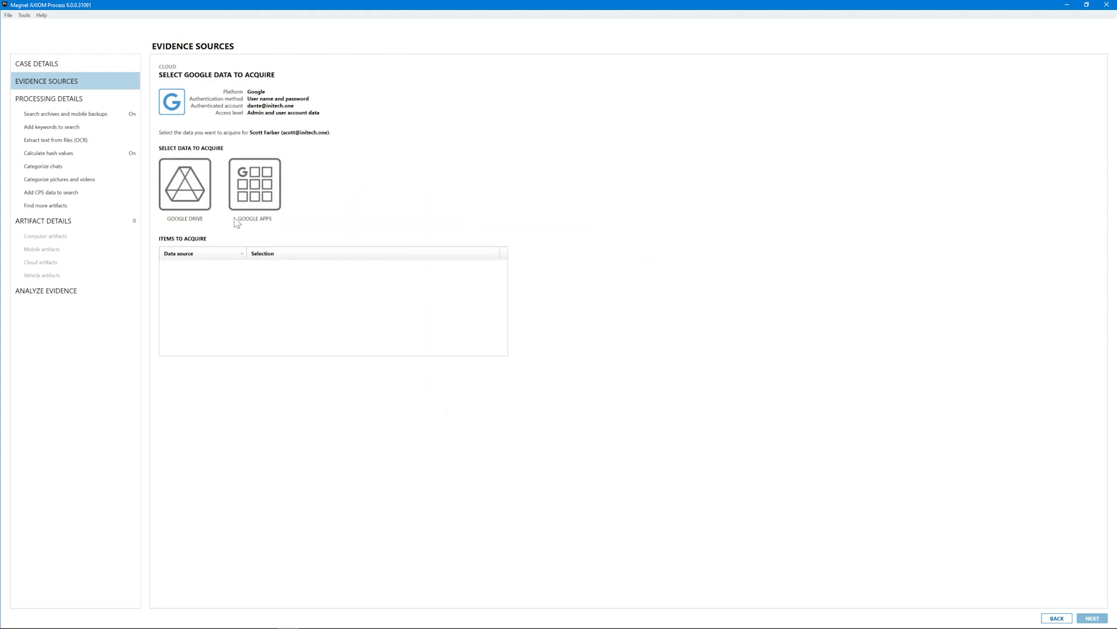
left_click(188, 191)
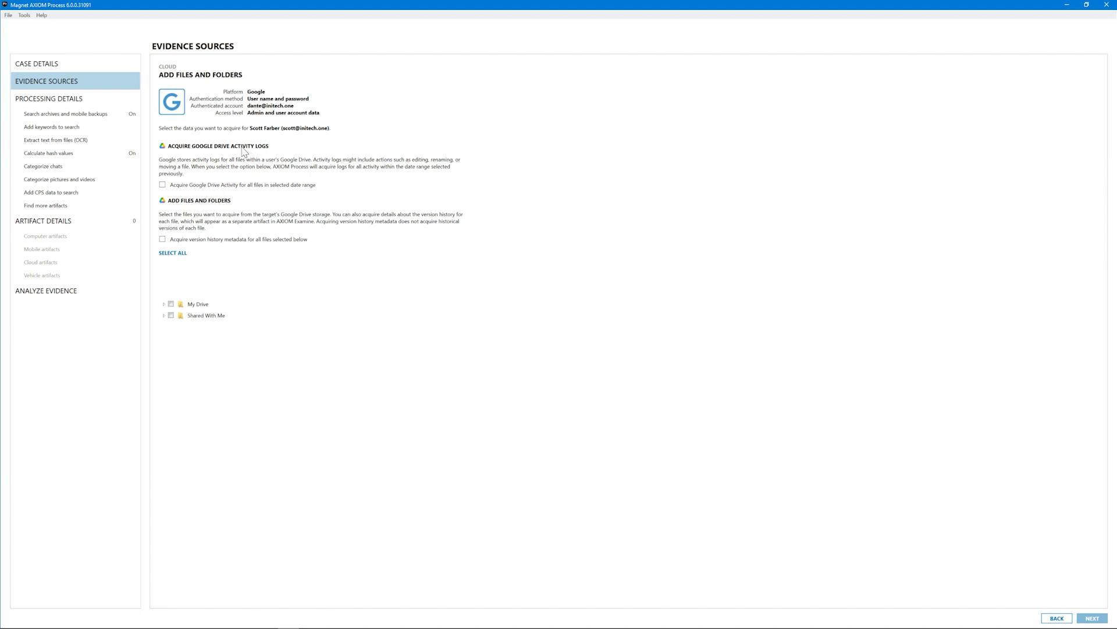
left_click(163, 186)
left_click(163, 239)
left_click(177, 253)
left_click(1092, 618)
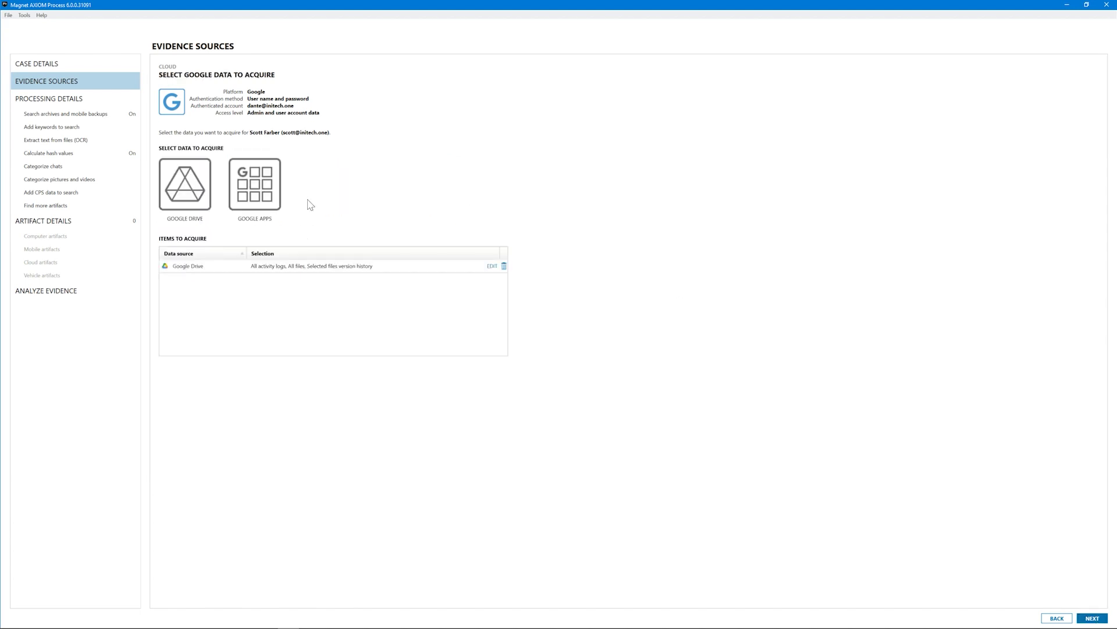
Step: Include Gmail, Calendar and Audit Logs, then add the Google data as evidence and proceed to analysis
left_click(269, 202)
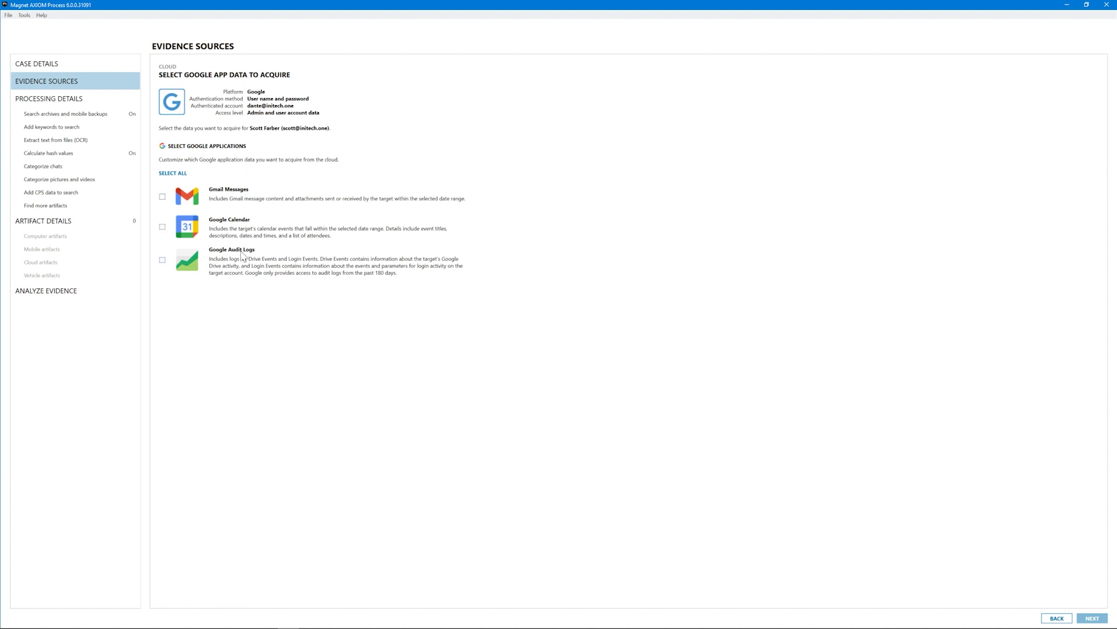
left_click(182, 175)
left_click(1094, 618)
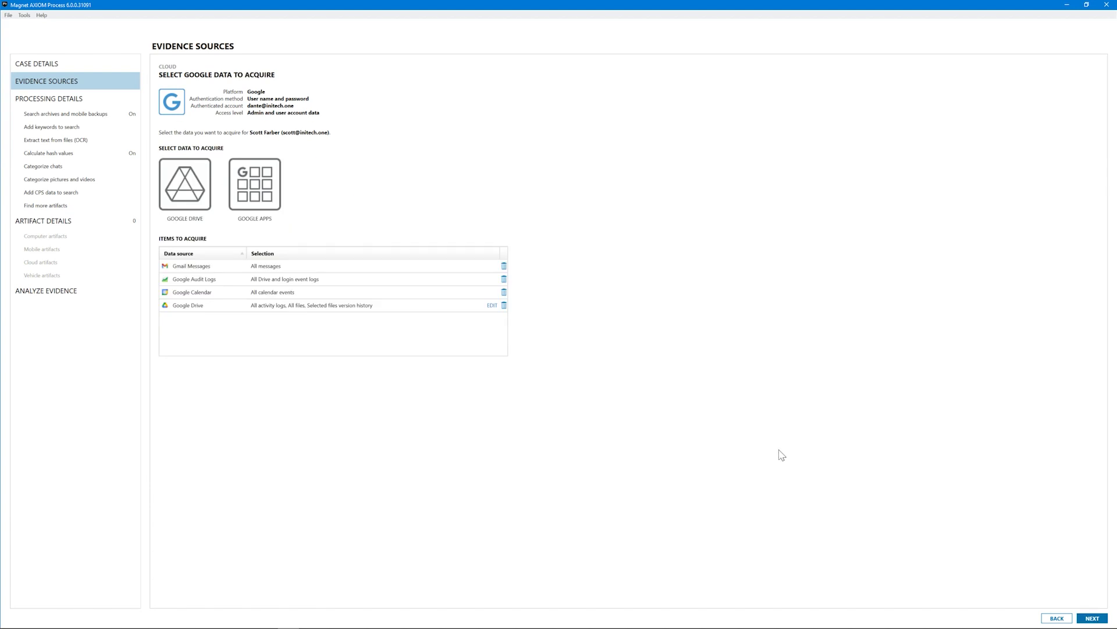
left_click(1093, 618)
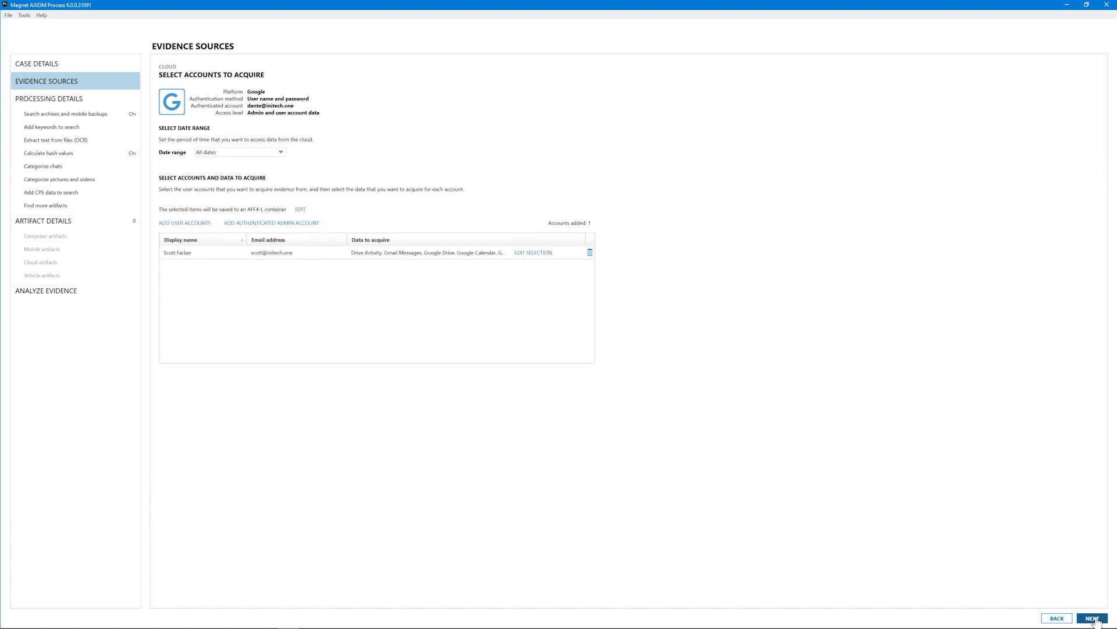
left_click(1094, 618)
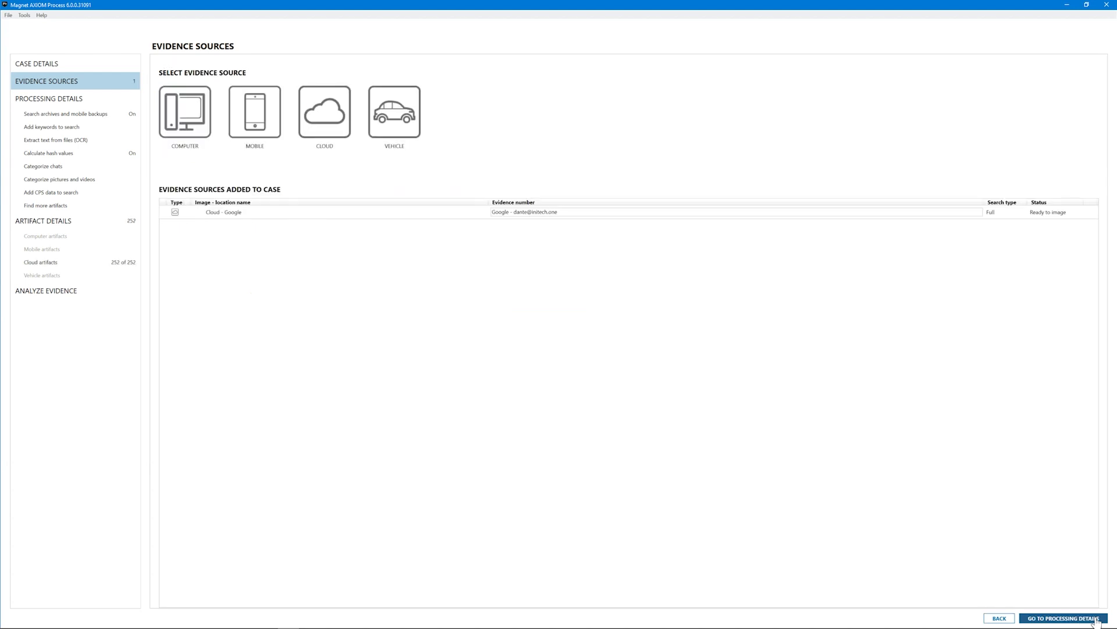
left_click(1096, 619)
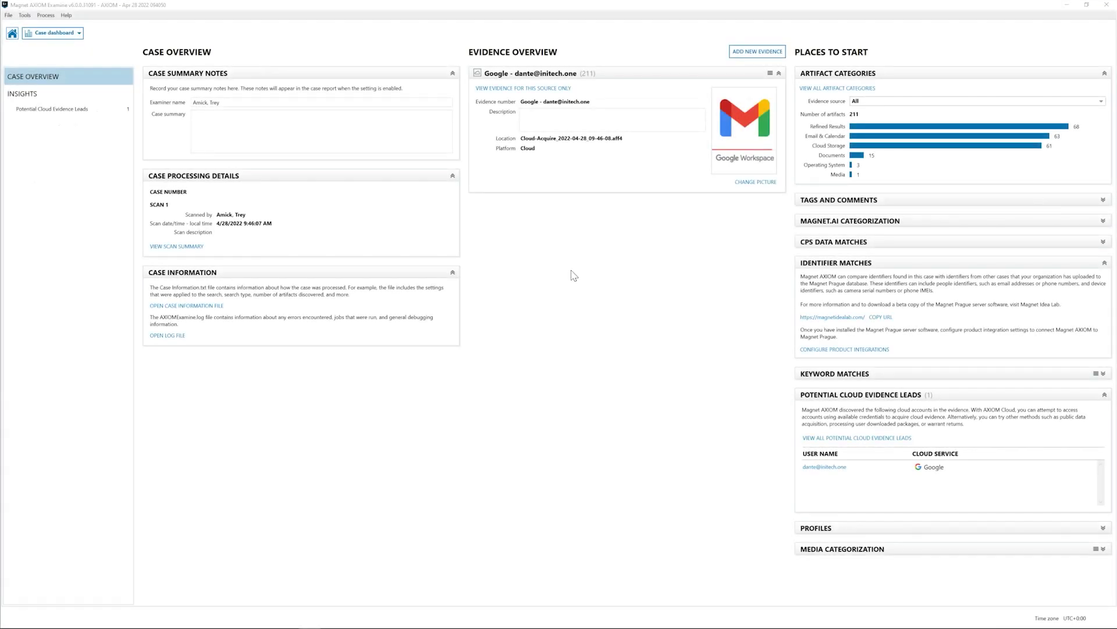
Step: Switch the Examine case view from the dashboard to Artifacts
left_click(69, 33)
left_click(50, 61)
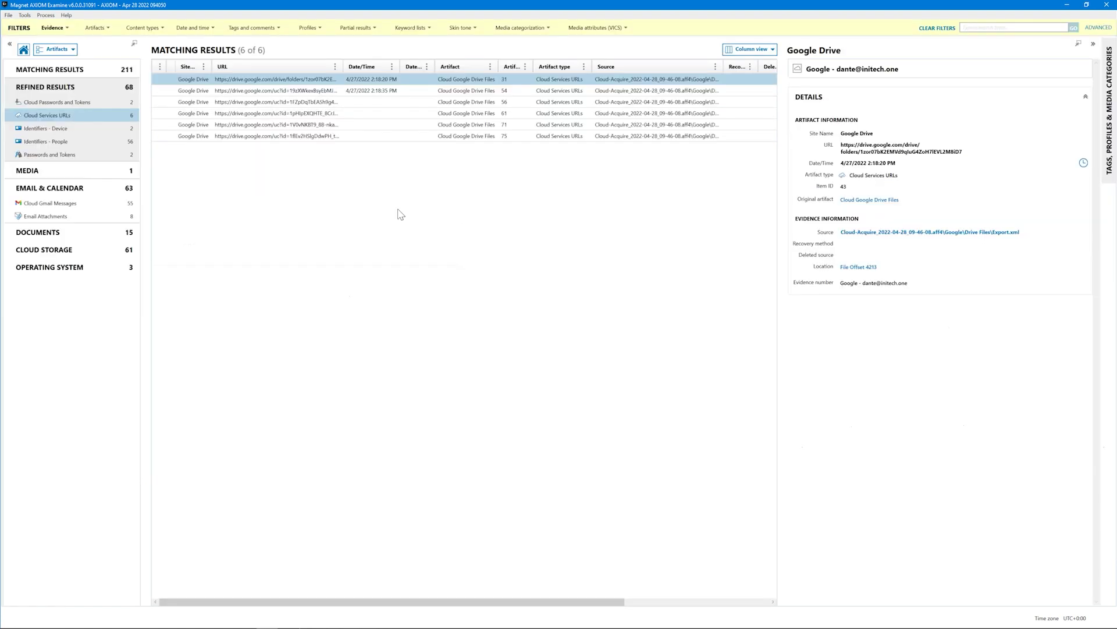
Step: Expand Documents and Cloud Storage, check Login Audit Events, then list Cloud Google Drive Files and select Invoices
left_click(39, 236)
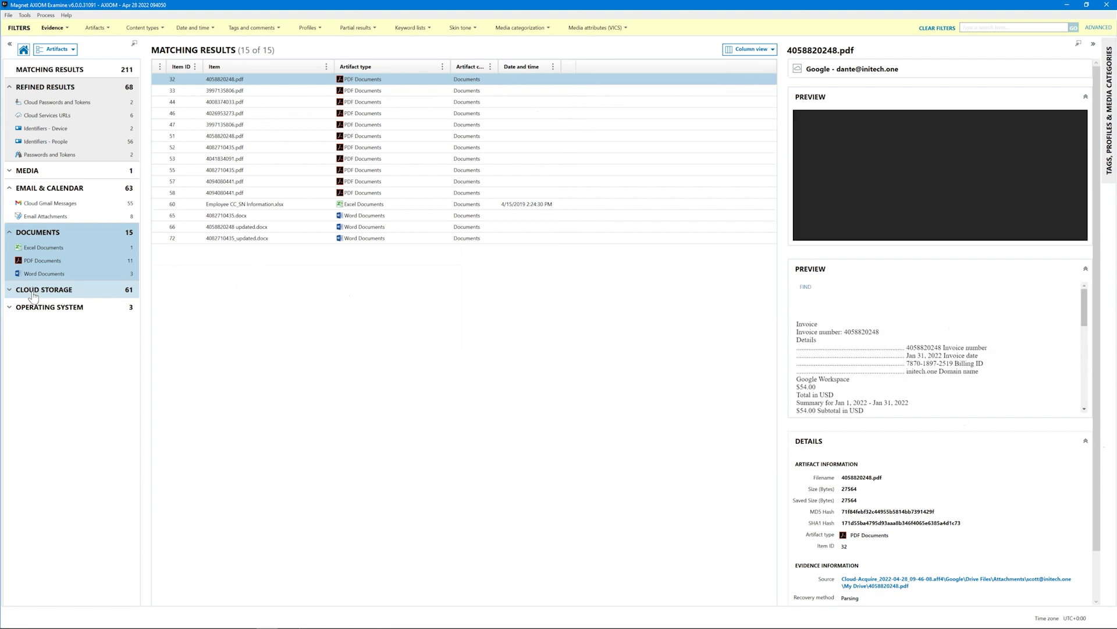
left_click(33, 295)
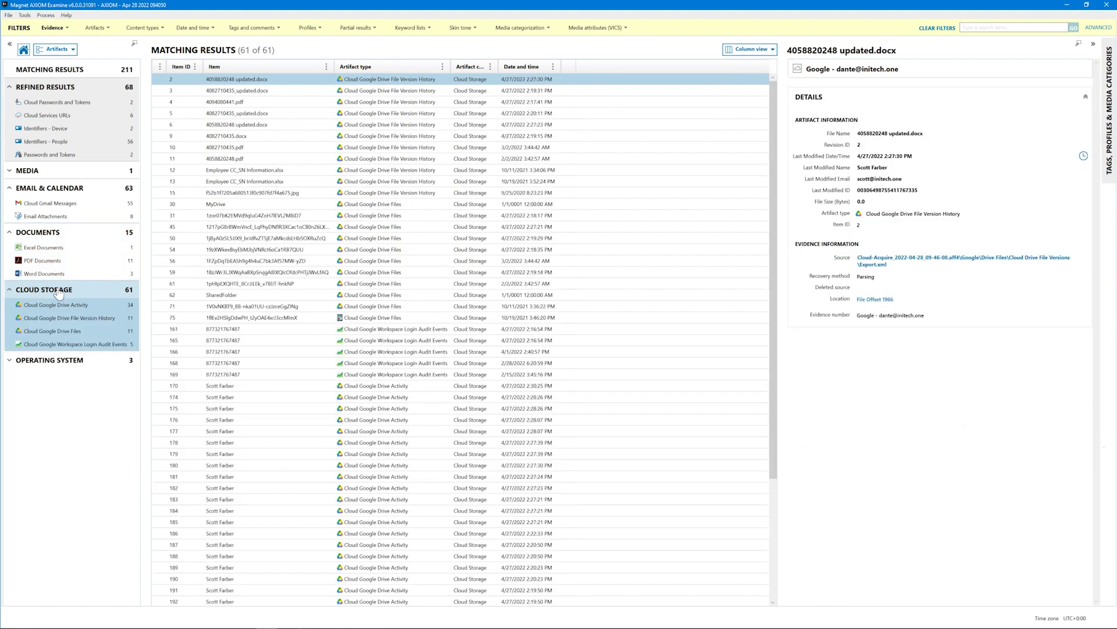
left_click(76, 345)
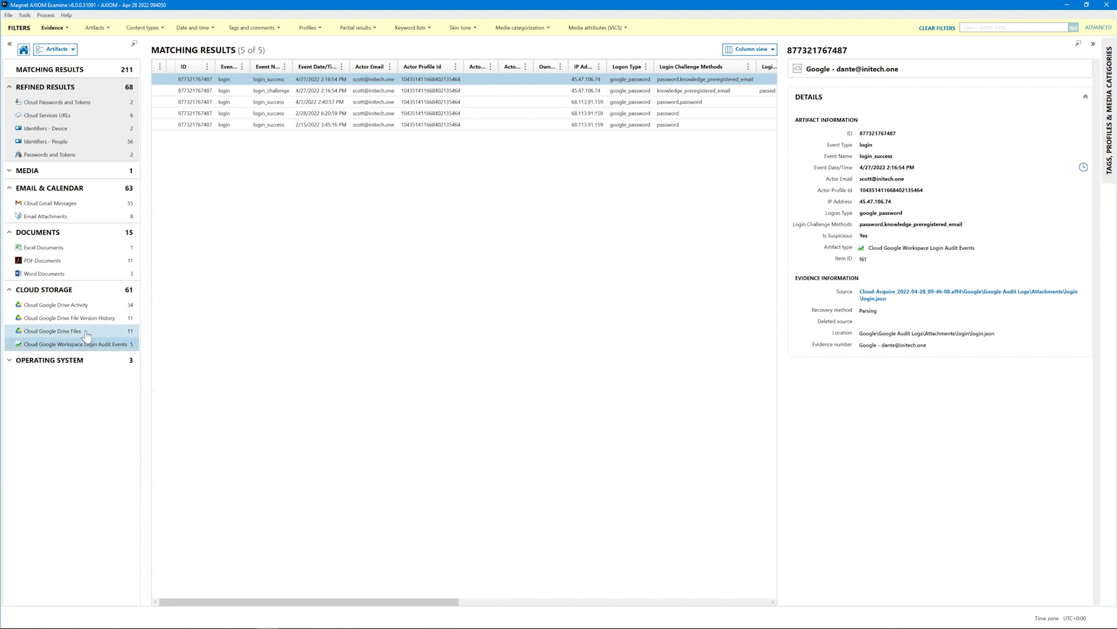
left_click(89, 333)
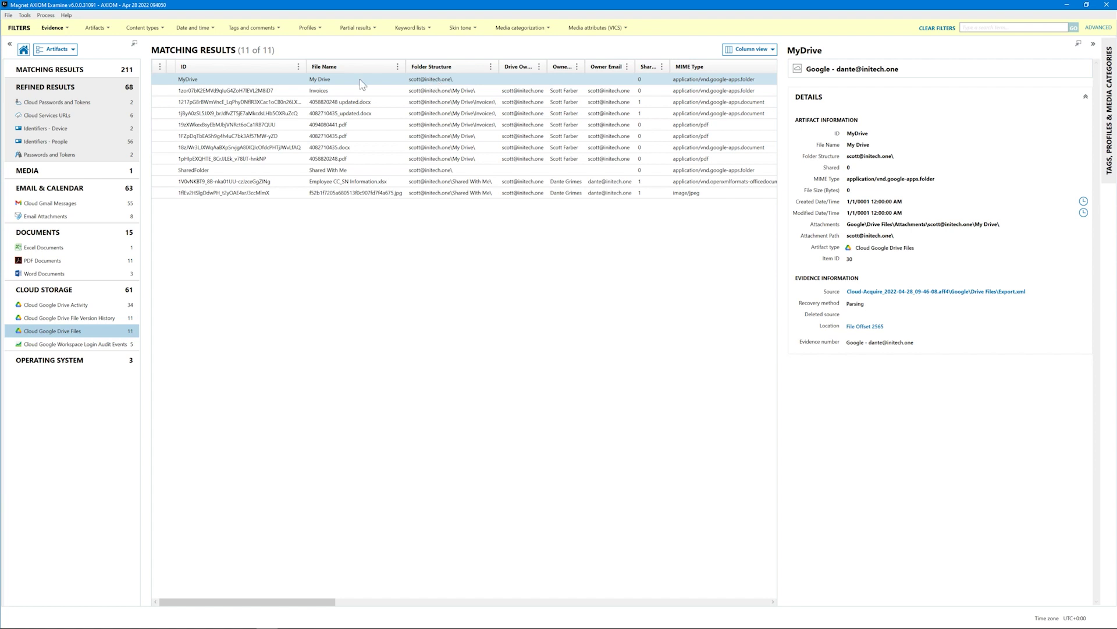
left_click(322, 92)
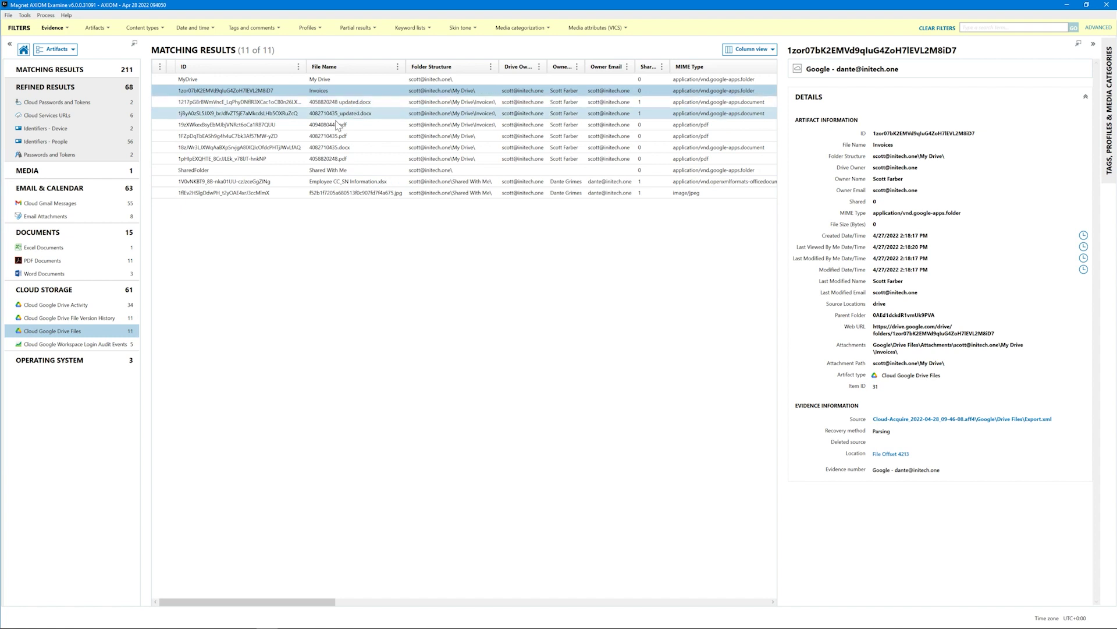
left_click(343, 107)
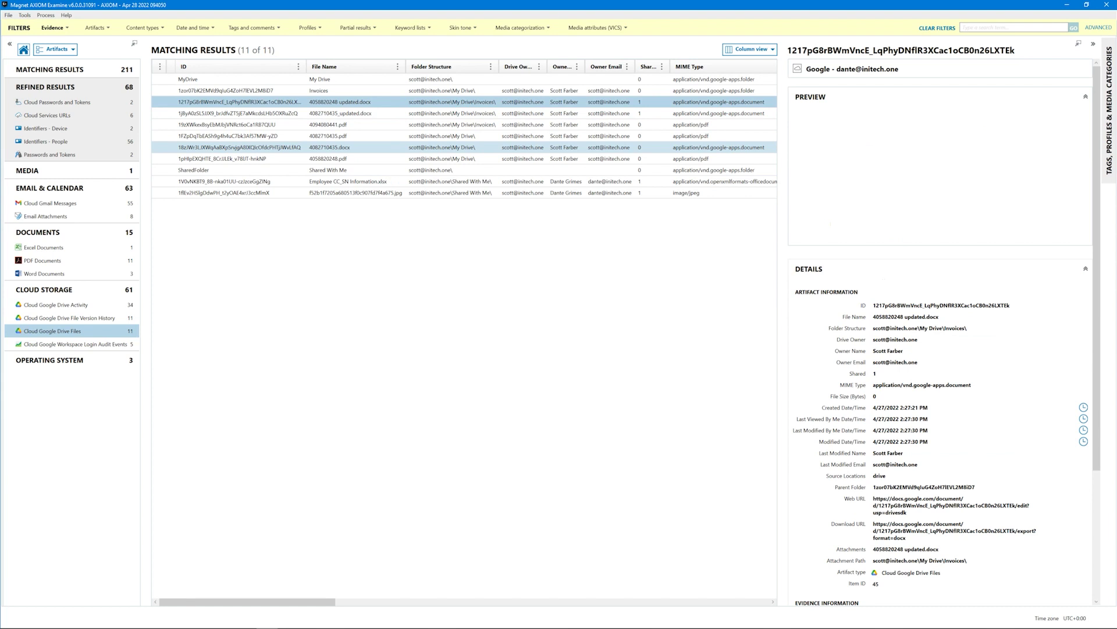
scroll(1099, 114, "down", 1)
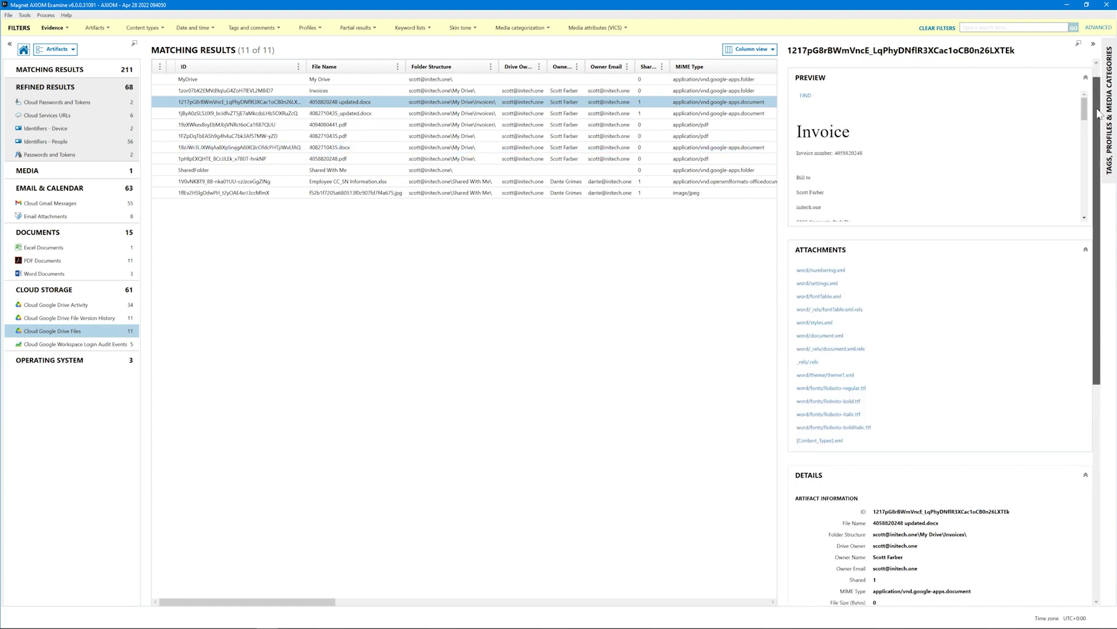
left_click_drag(1099, 113, 1086, 247)
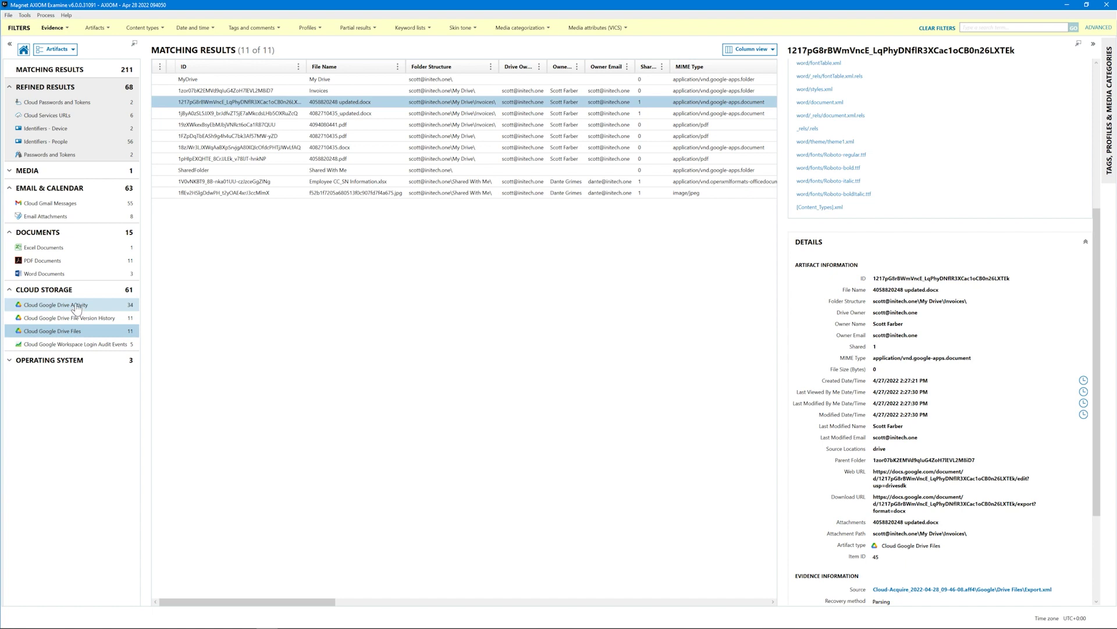
Step: List the Cloud Google Drive Activity records and inspect the 2:27 Create, Rename and 2:28:07 Move entries
left_click(75, 305)
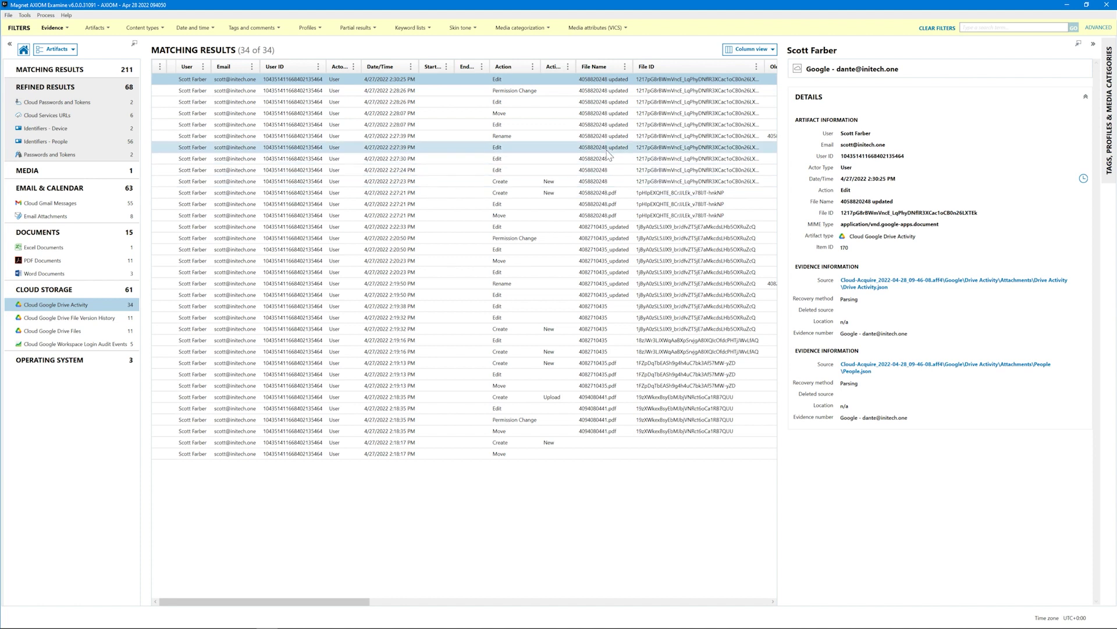
left_click(592, 193)
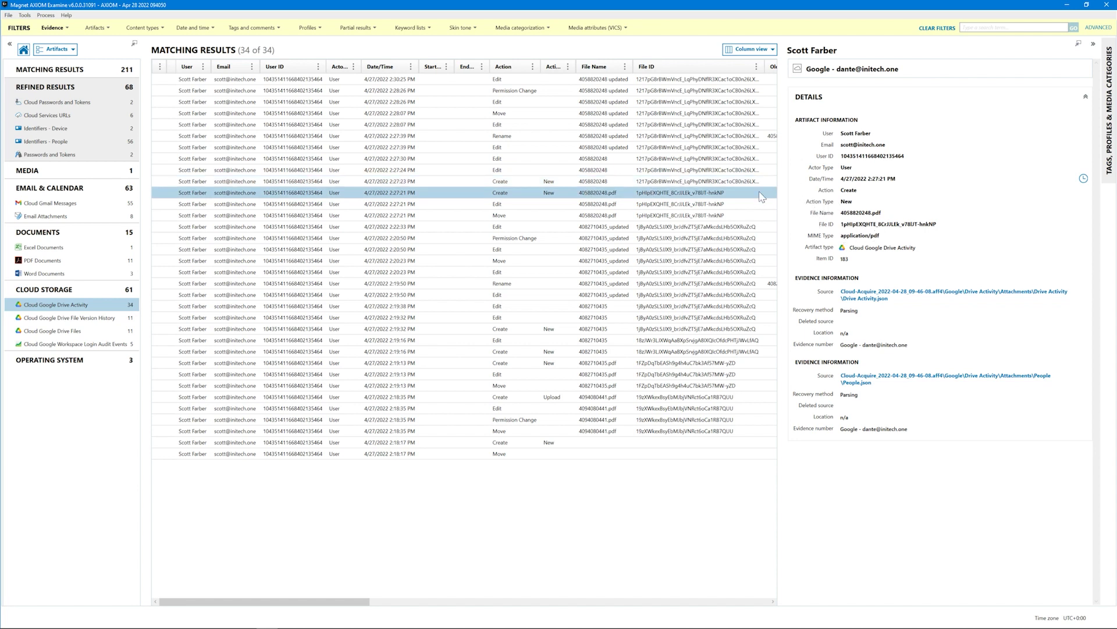
left_click(567, 181)
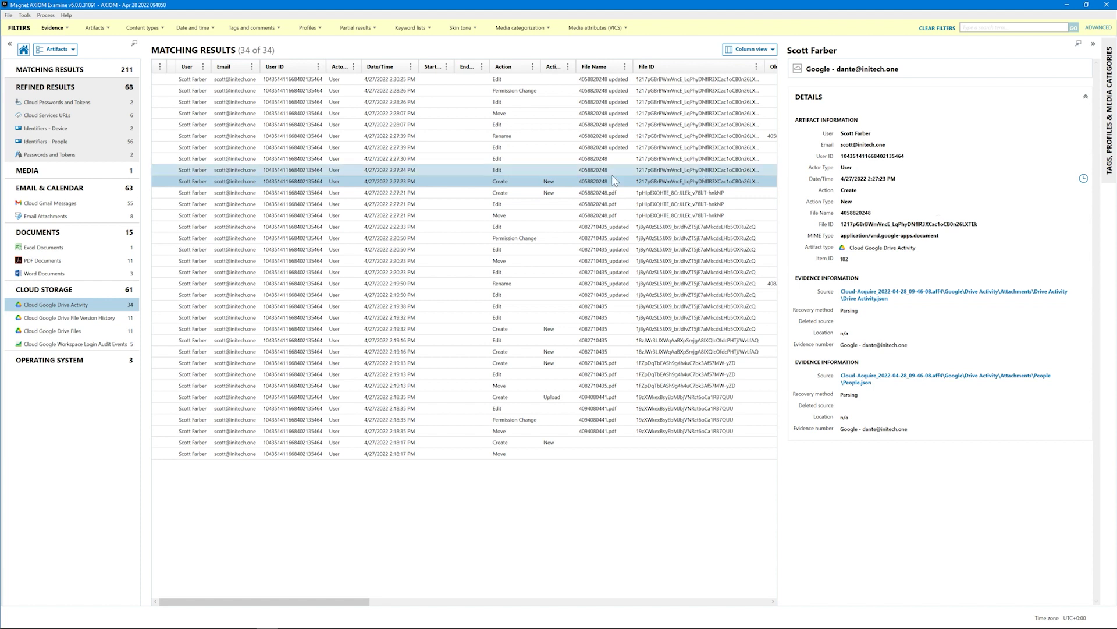
left_click(520, 137)
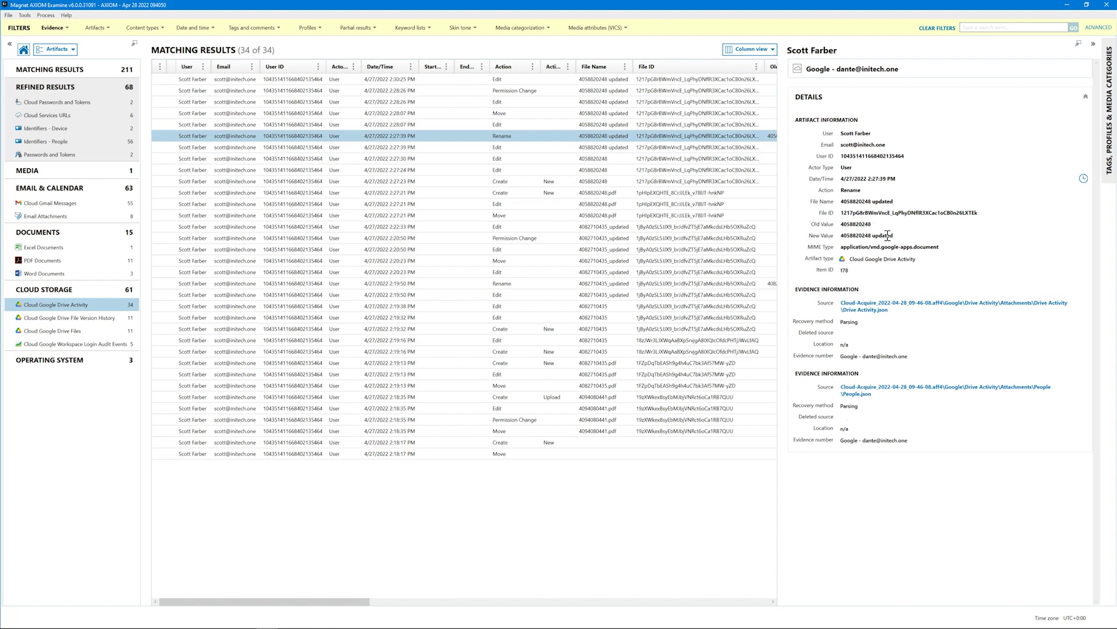
left_click(505, 116)
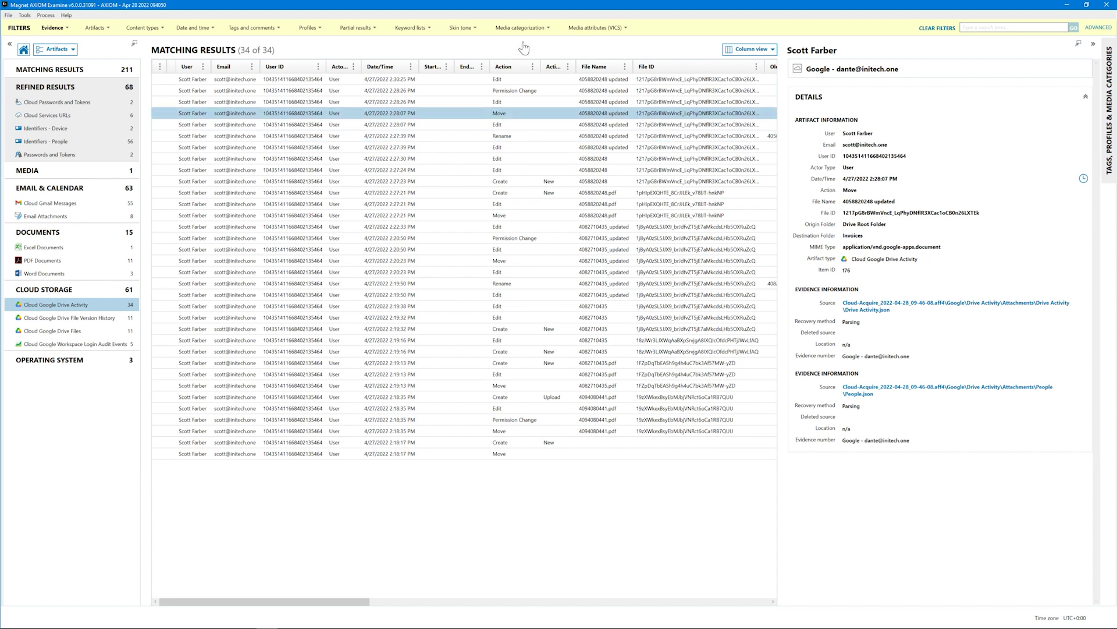
left_click(506, 95)
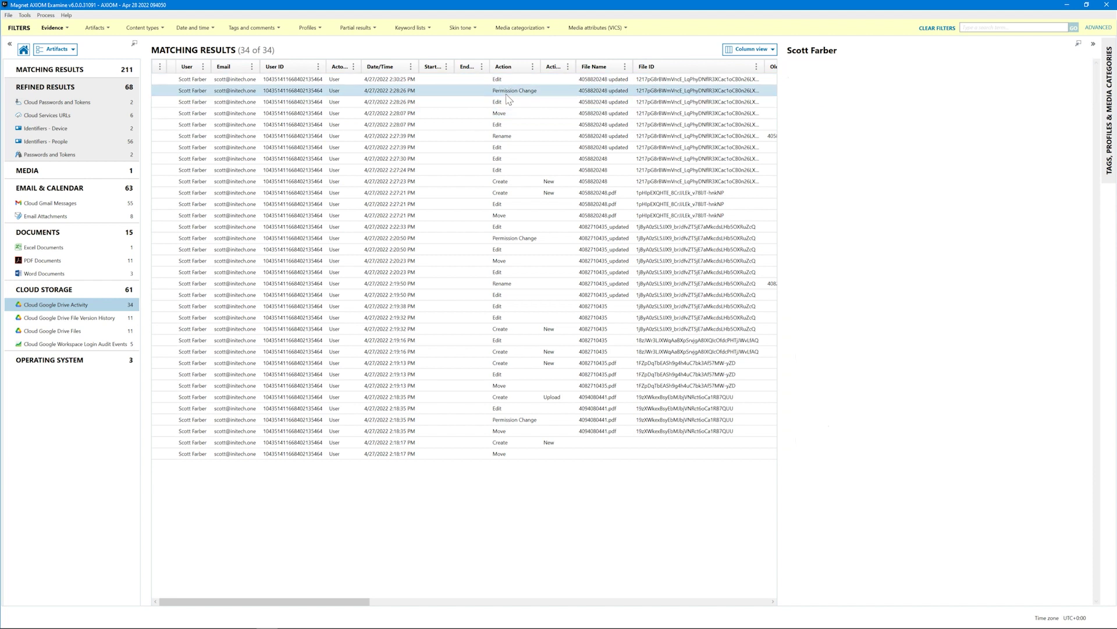